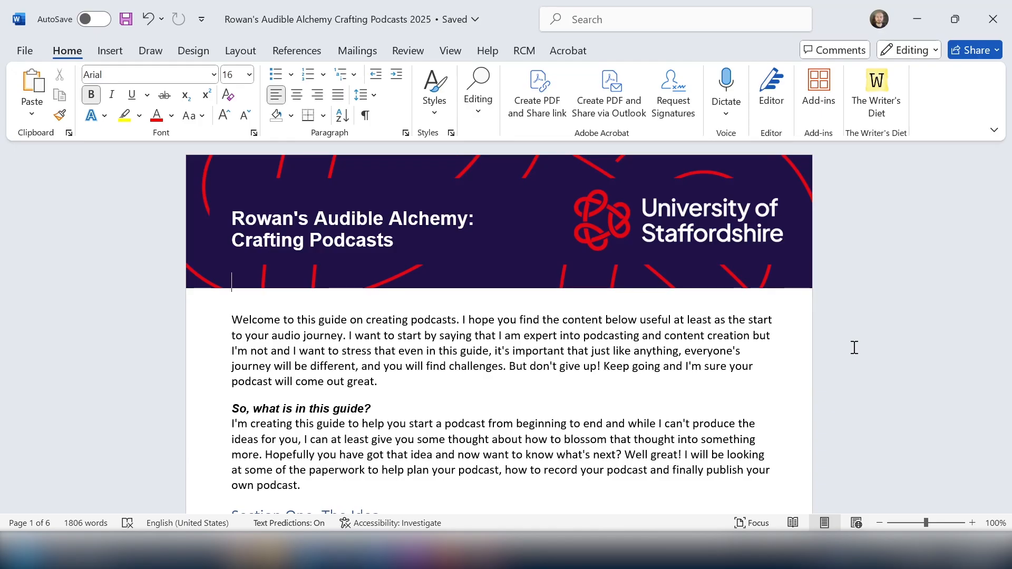
Step: Add a "Welcome" heading in the Heading 1 style on a new line above the guide's opening paragraph
scroll(854, 347, "down", 6)
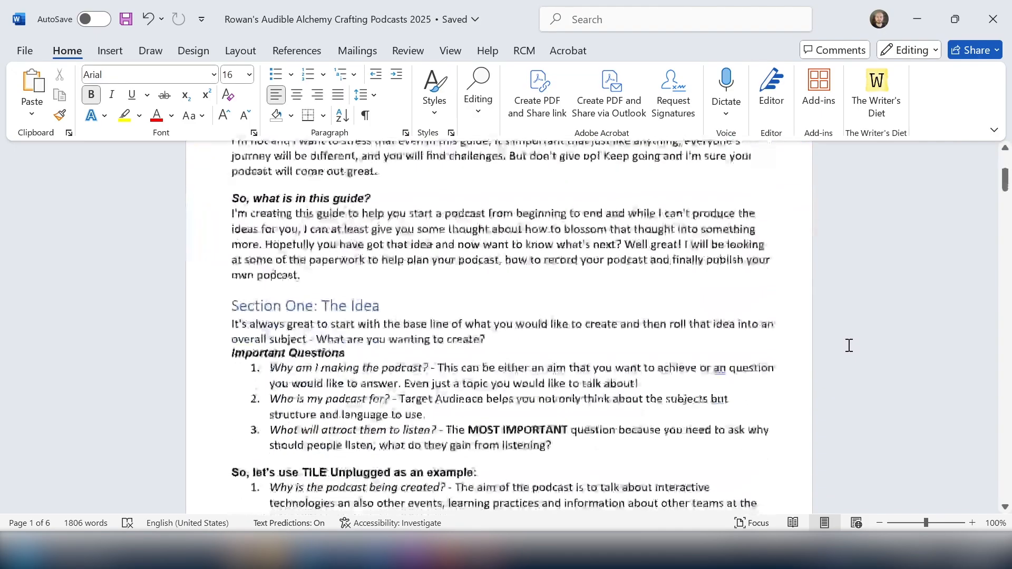
scroll(847, 344, "down", 3)
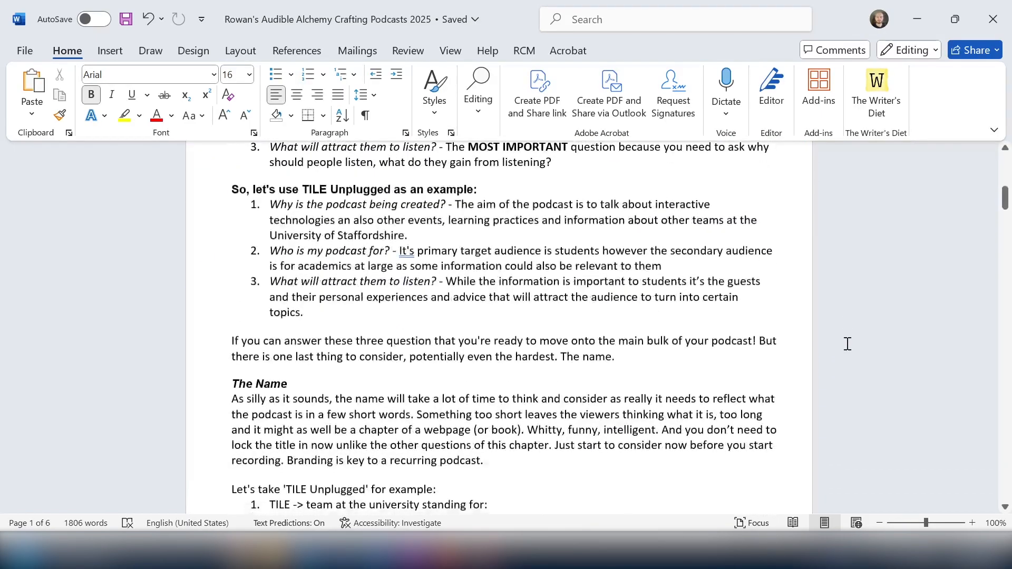
scroll(847, 342, "up", 9)
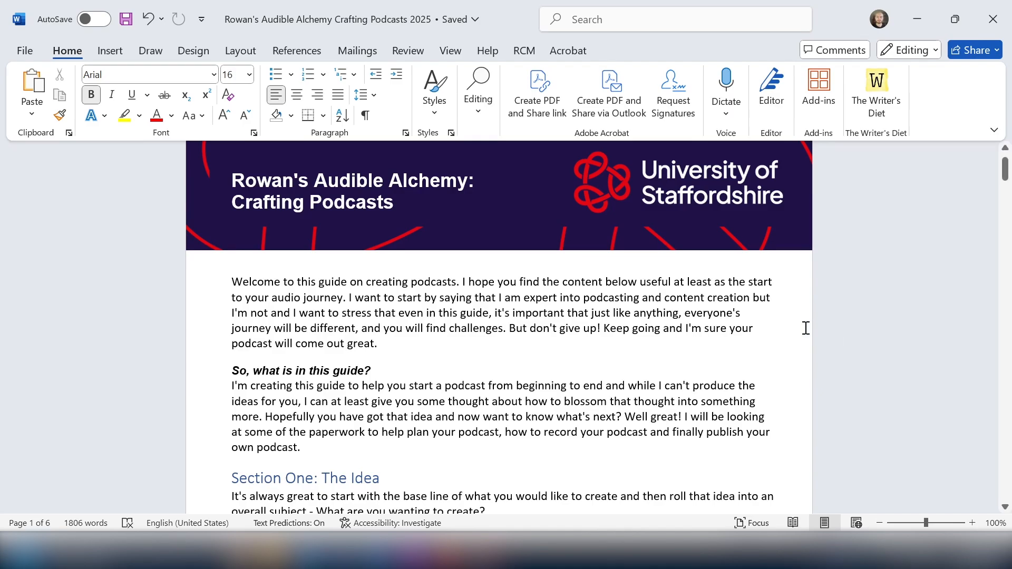
left_click(228, 287)
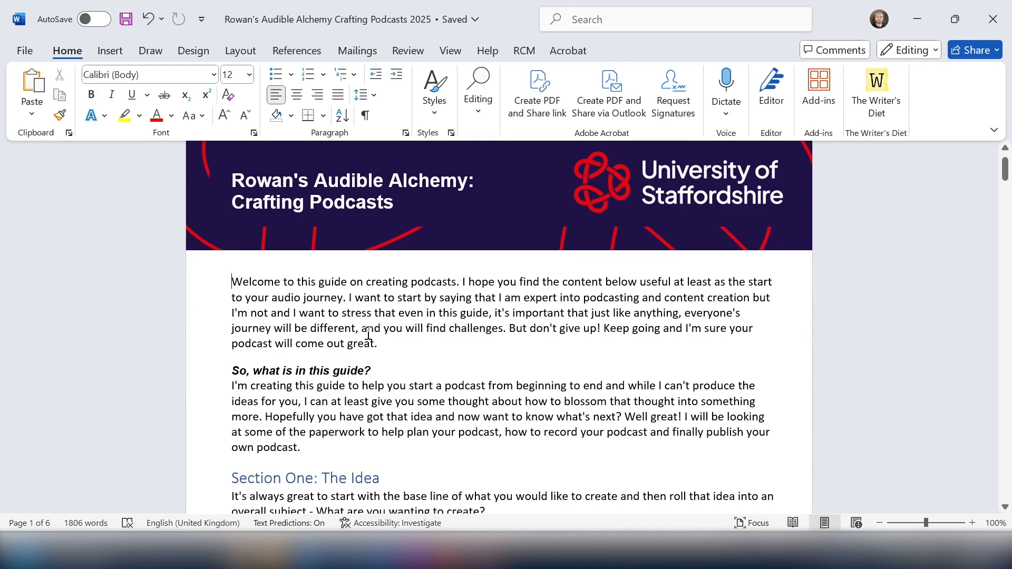
key("Return")
key("Up")
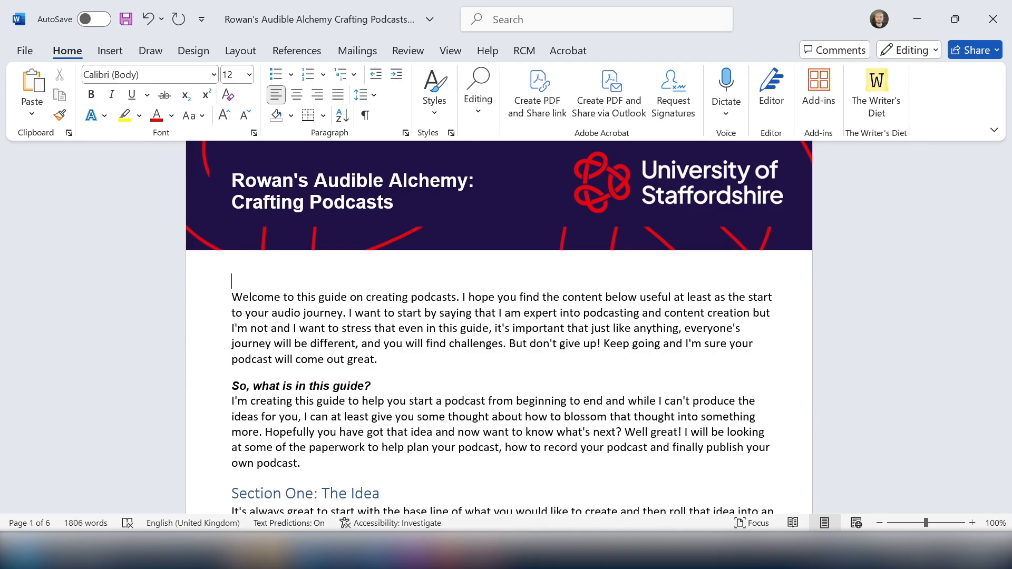
left_click(437, 101)
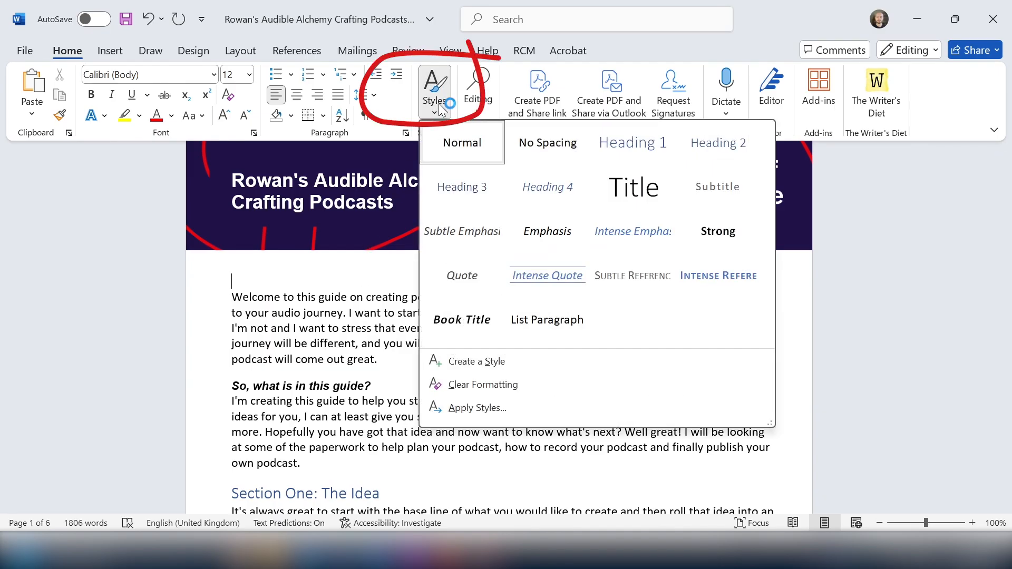
left_click(634, 152)
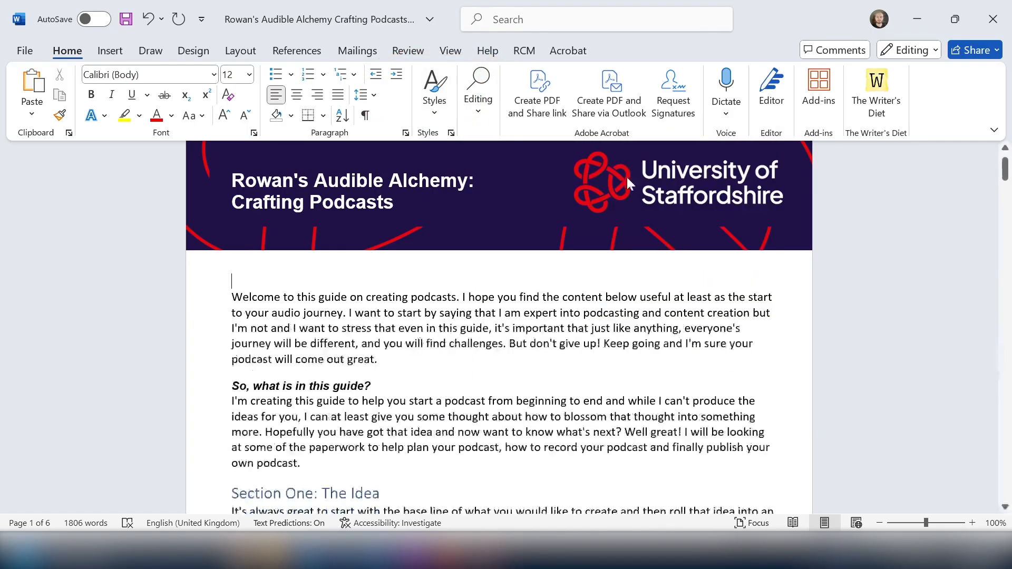
type("Welcome")
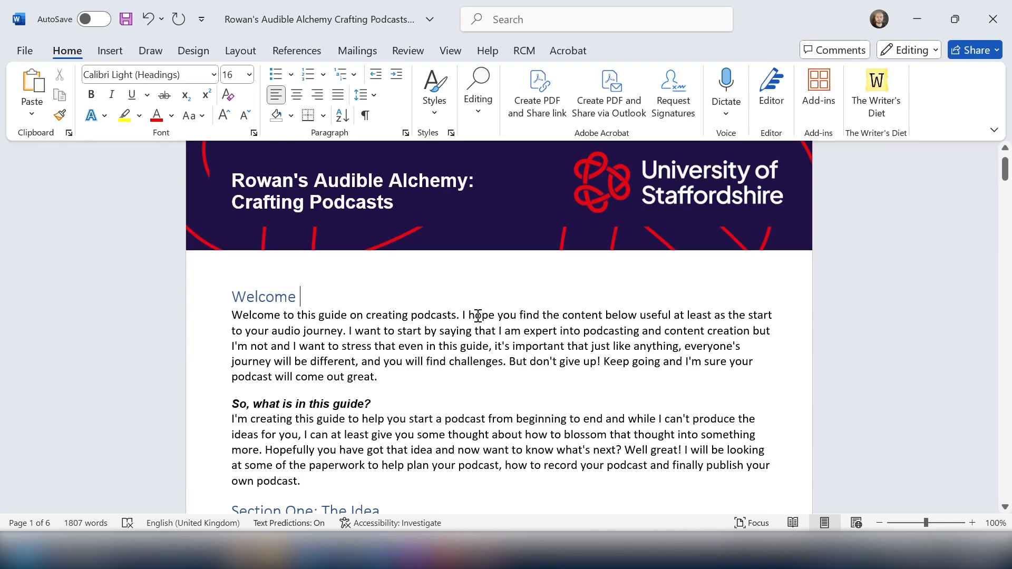
Step: Review the section headings throughout the document, from the Welcome heading to Section Three: Pre-Production
scroll(515, 367, "down", 5)
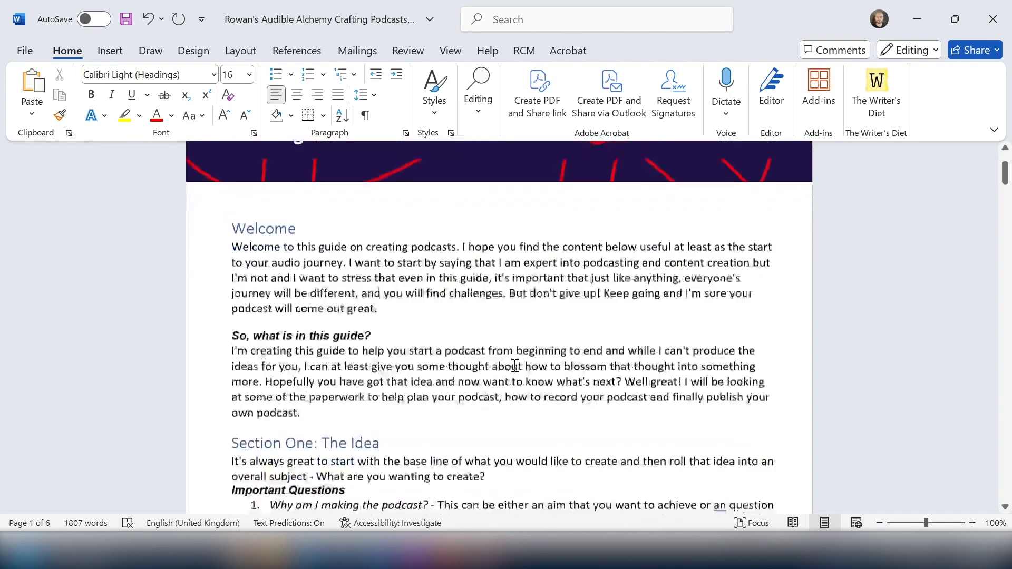
scroll(515, 367, "down", 8)
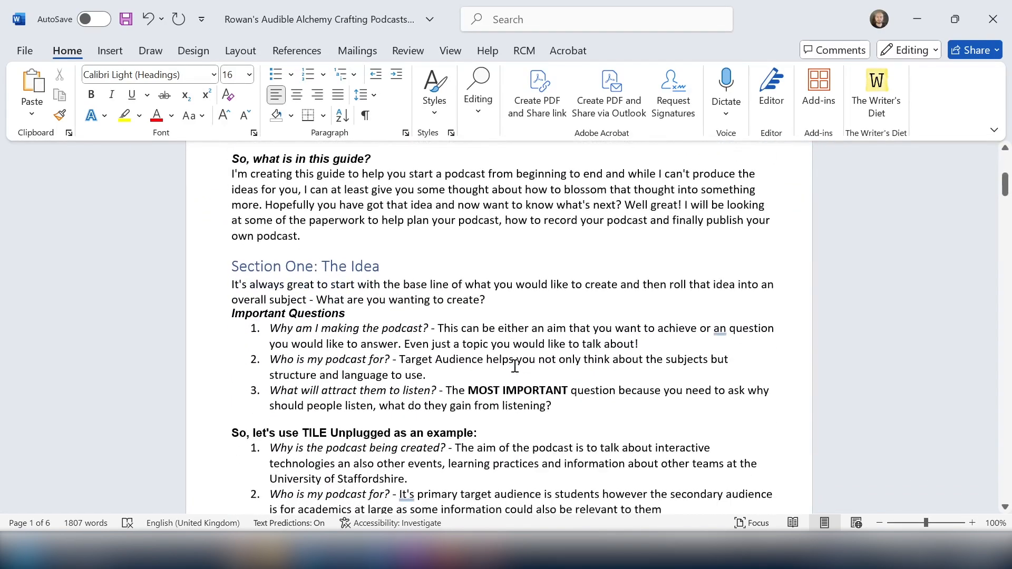
scroll(515, 366, "down", 12)
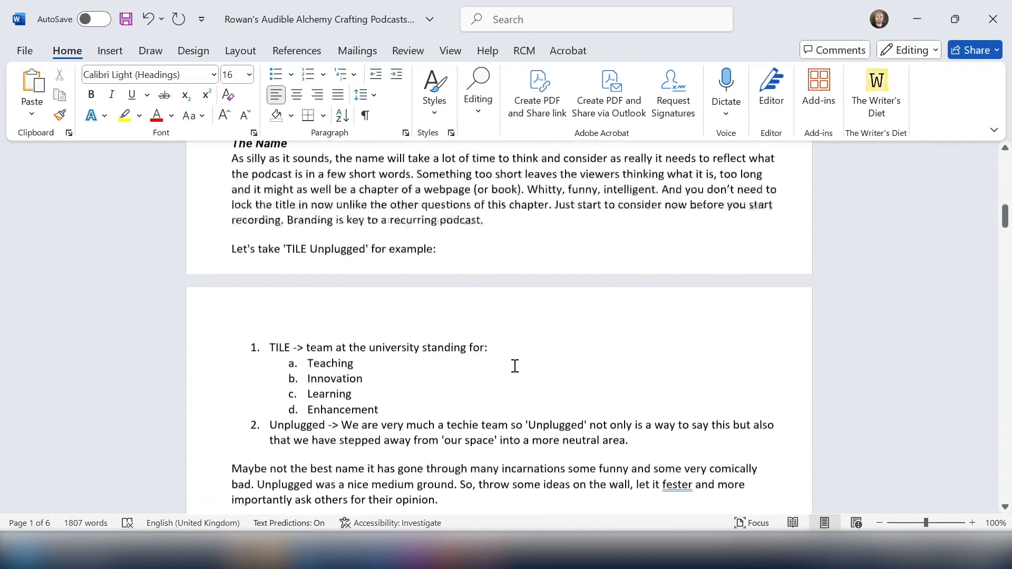
scroll(515, 365, "down", 15)
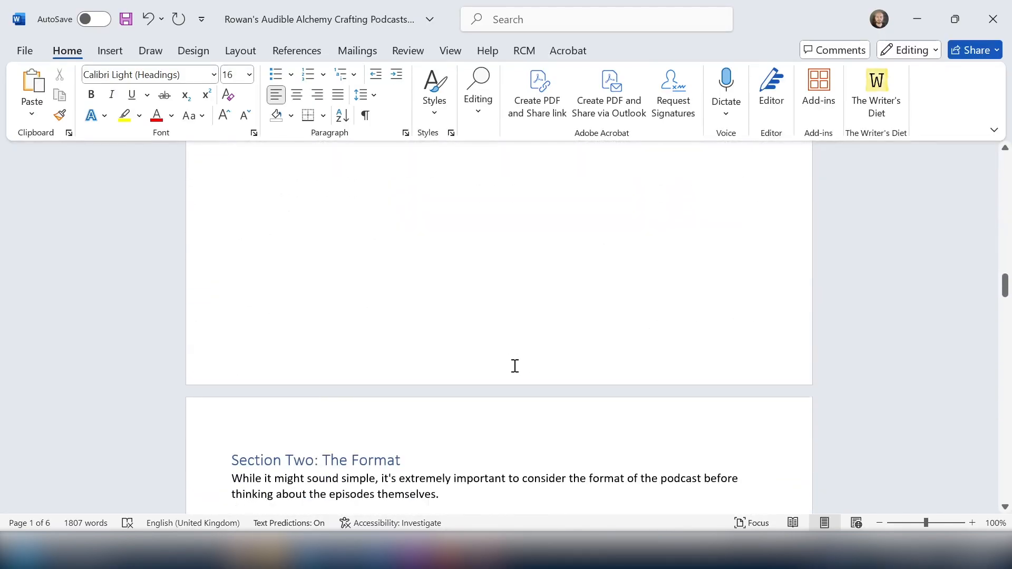
scroll(515, 366, "up", 3)
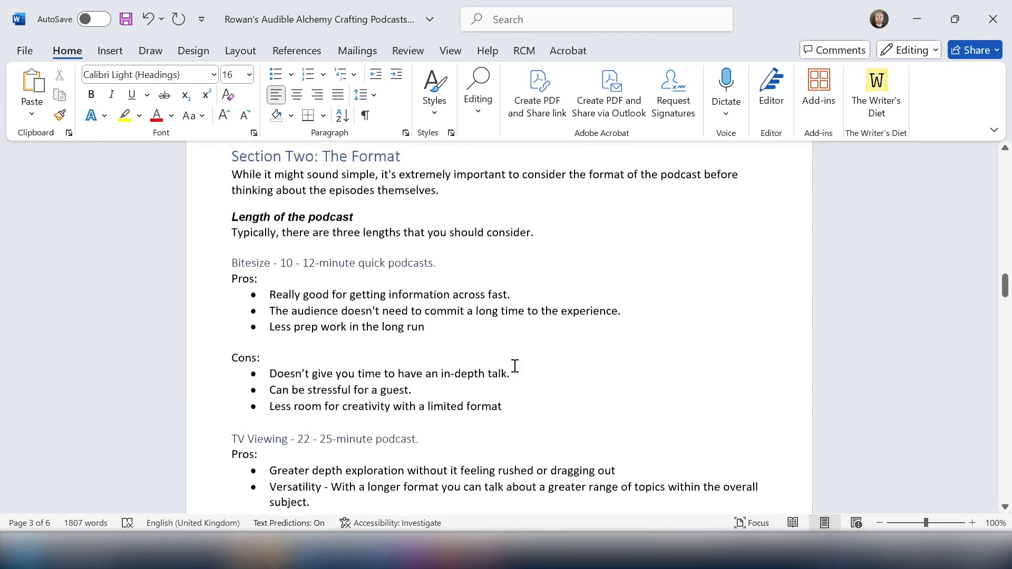
scroll(514, 366, "down", 7)
scroll(515, 366, "down", 15)
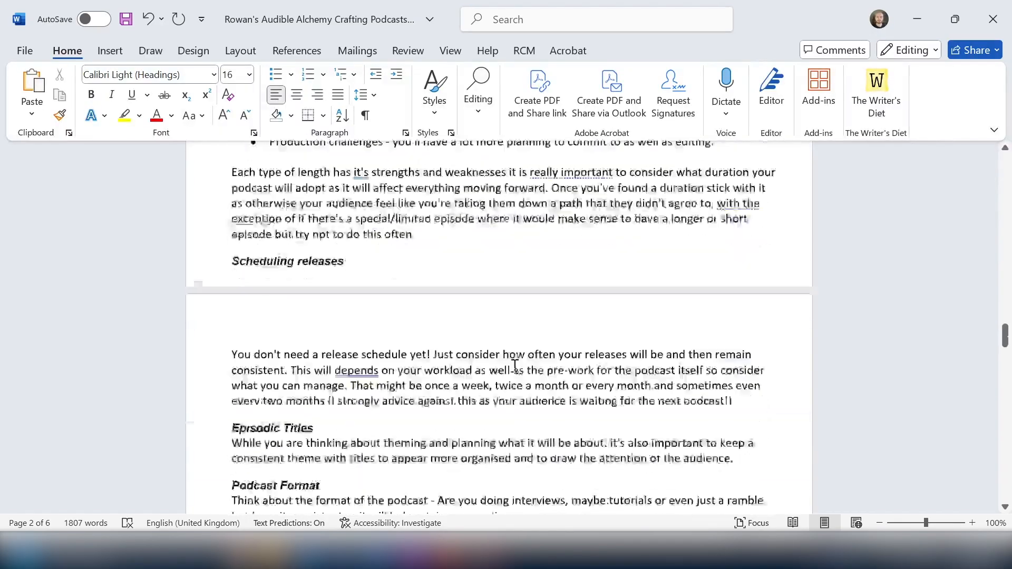
scroll(515, 366, "down", 6)
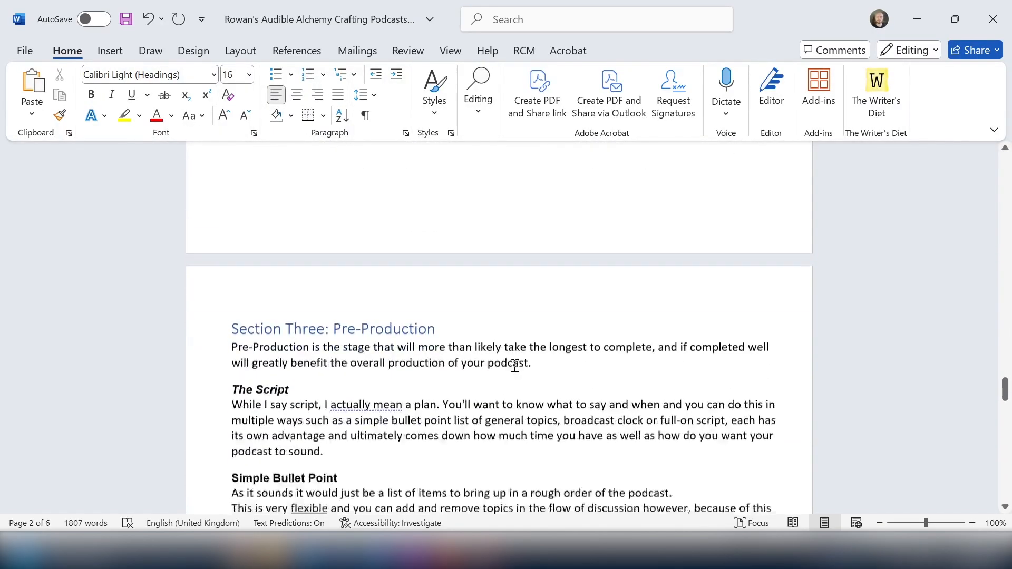
left_click_drag(1005, 401, 1004, 167)
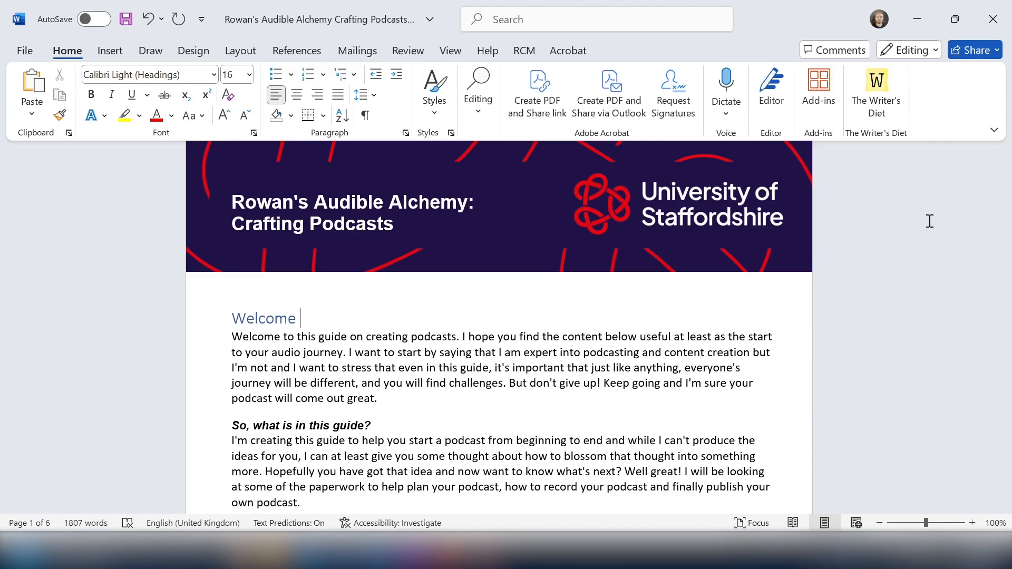
Step: Insert a page break directly before the "Section One: The Idea" heading
scroll(341, 296, "down", 5)
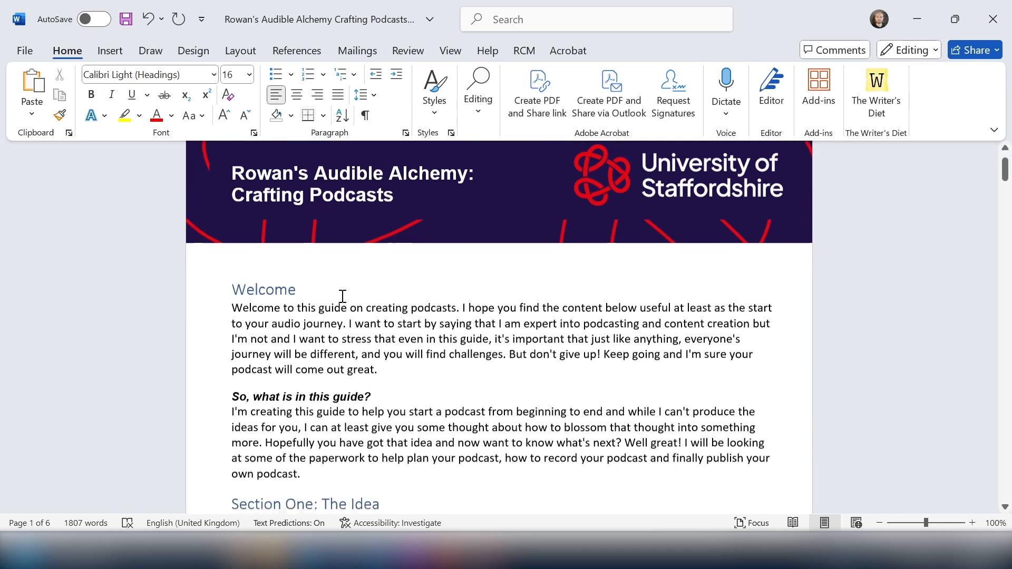
left_click(232, 300)
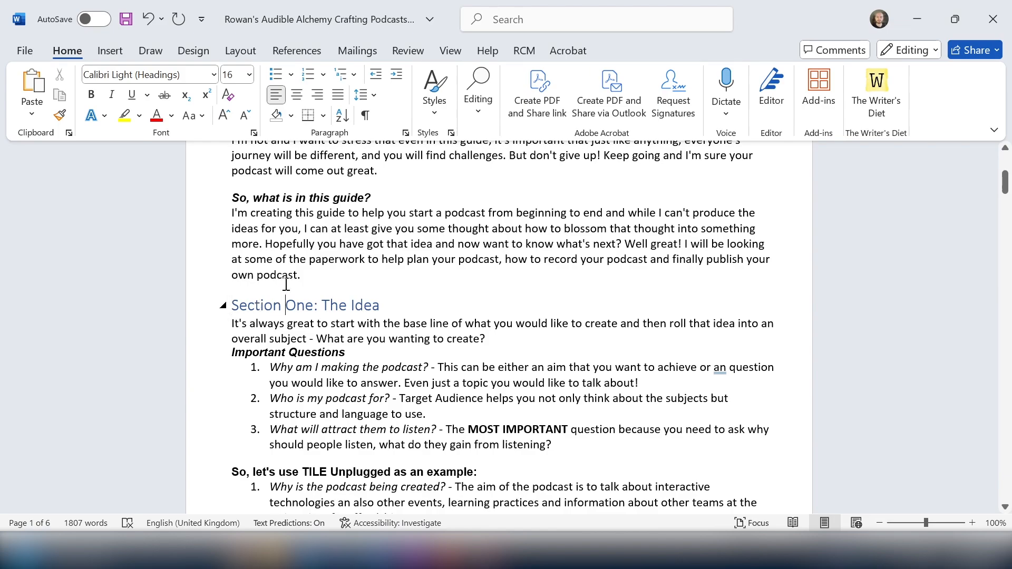
left_click(233, 304)
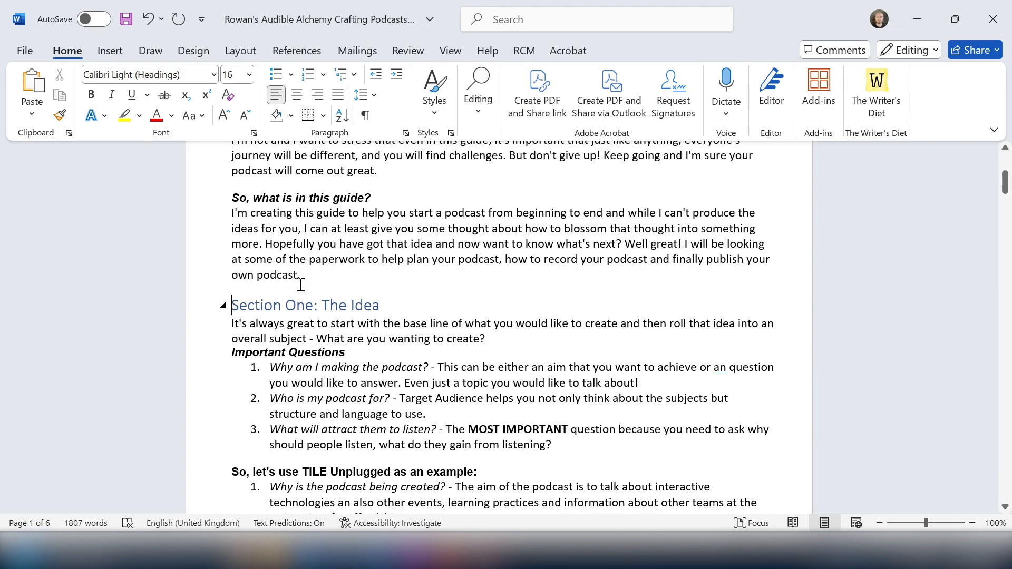
left_click(116, 53)
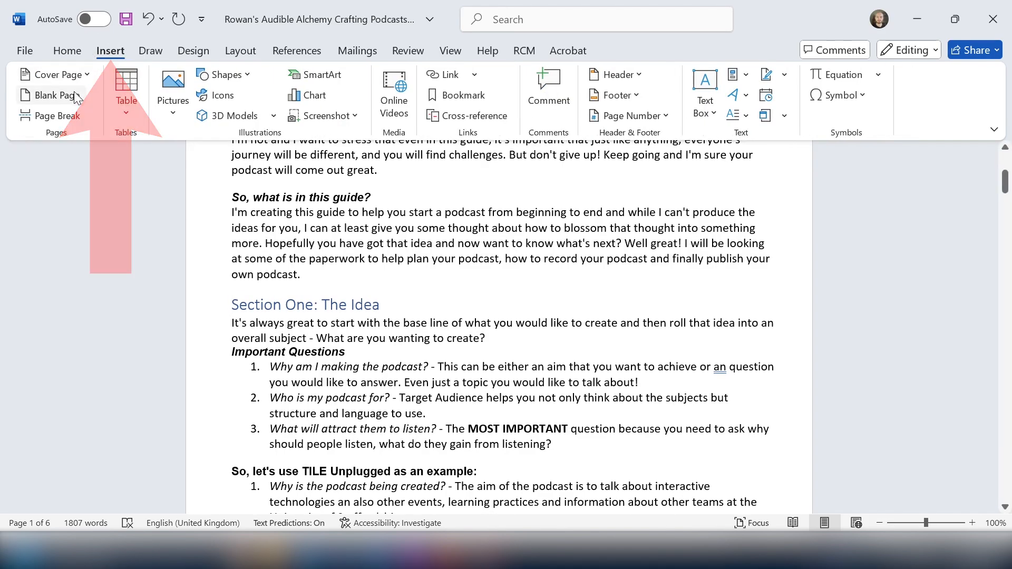
left_click(51, 115)
scroll(390, 258, "down", 5)
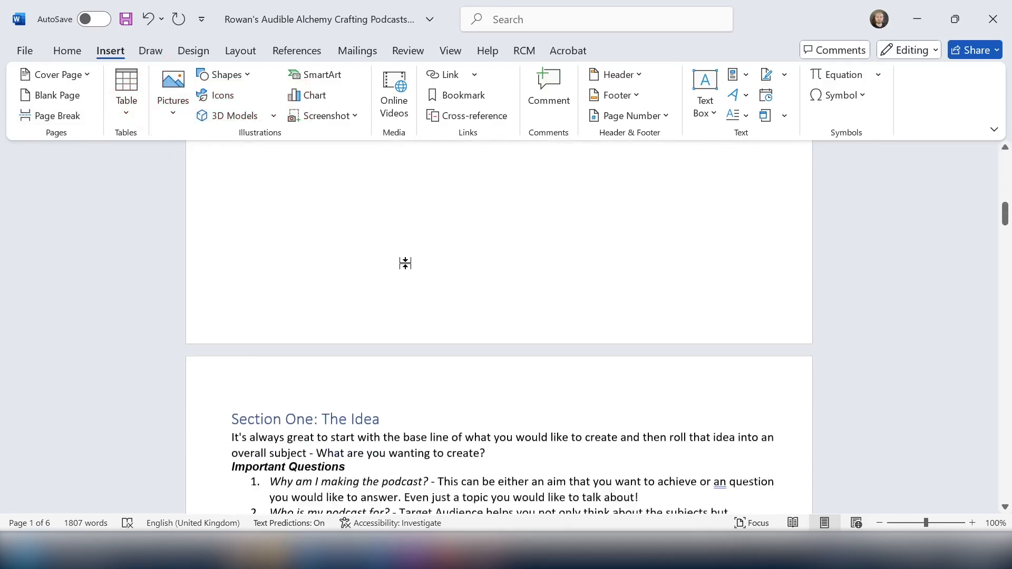
Step: Insert an Automatic Table 1 table of contents on the empty line below the "So, what is in this guide?" paragraph
scroll(450, 274, "up", 5)
scroll(450, 273, "up", 5)
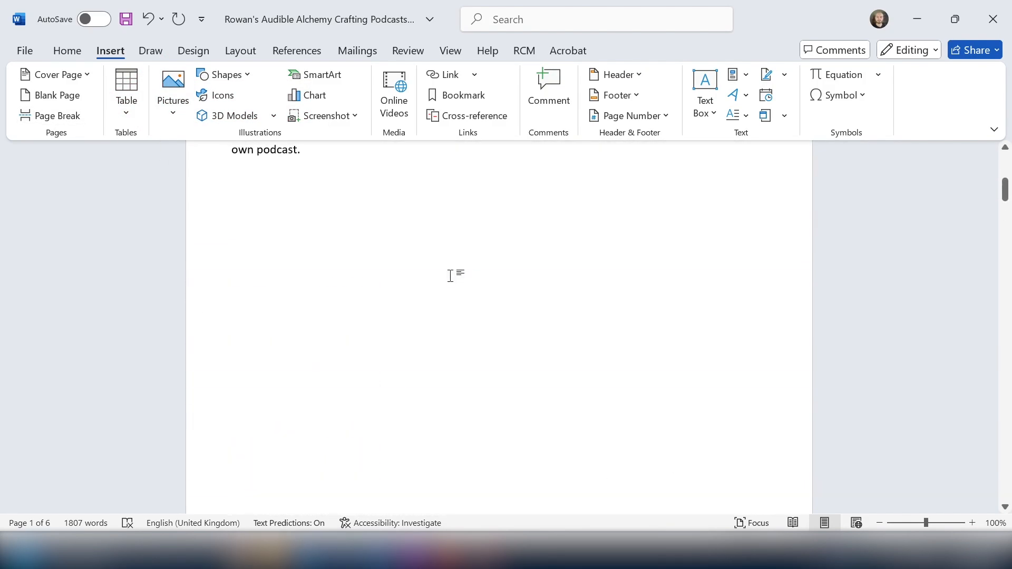
left_click(248, 322)
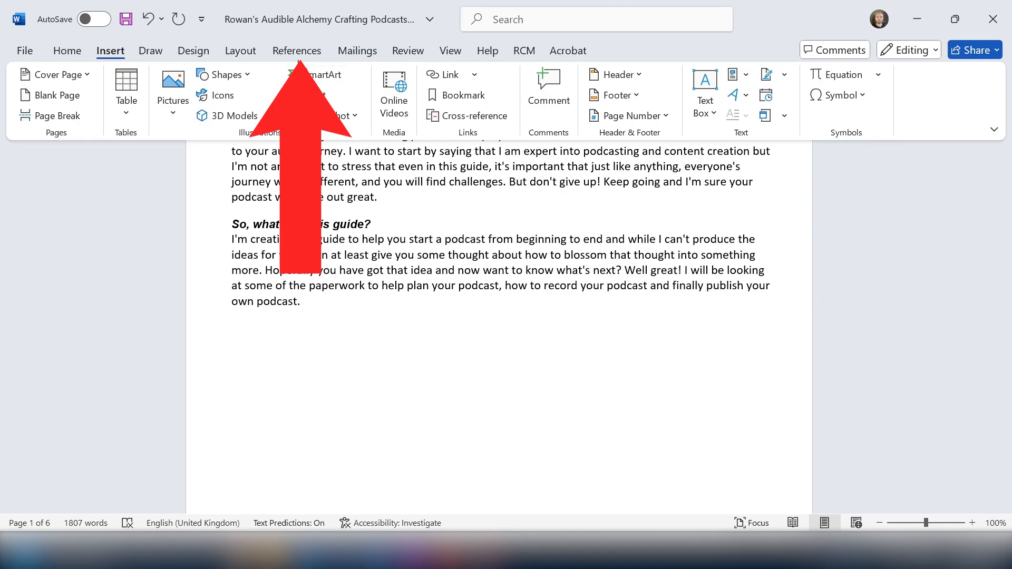
left_click(296, 51)
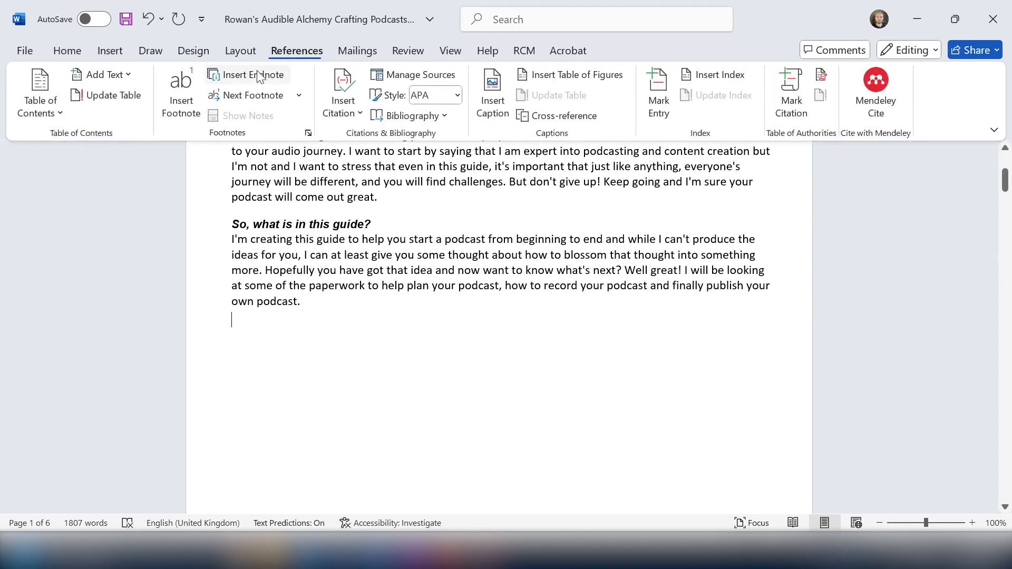
left_click(53, 97)
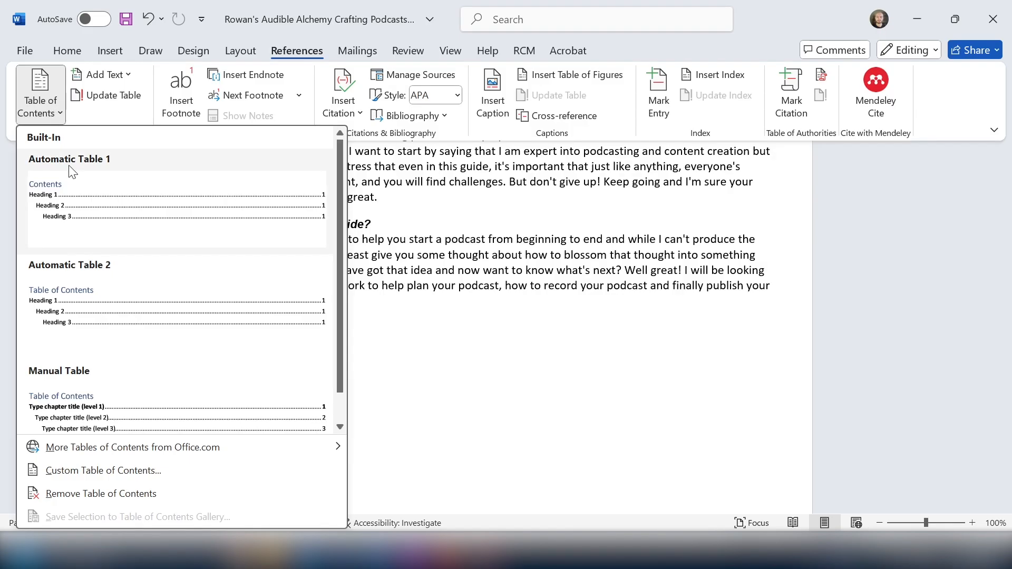
left_click(73, 187)
scroll(72, 190, "down", 1)
scroll(389, 332, "up", 4)
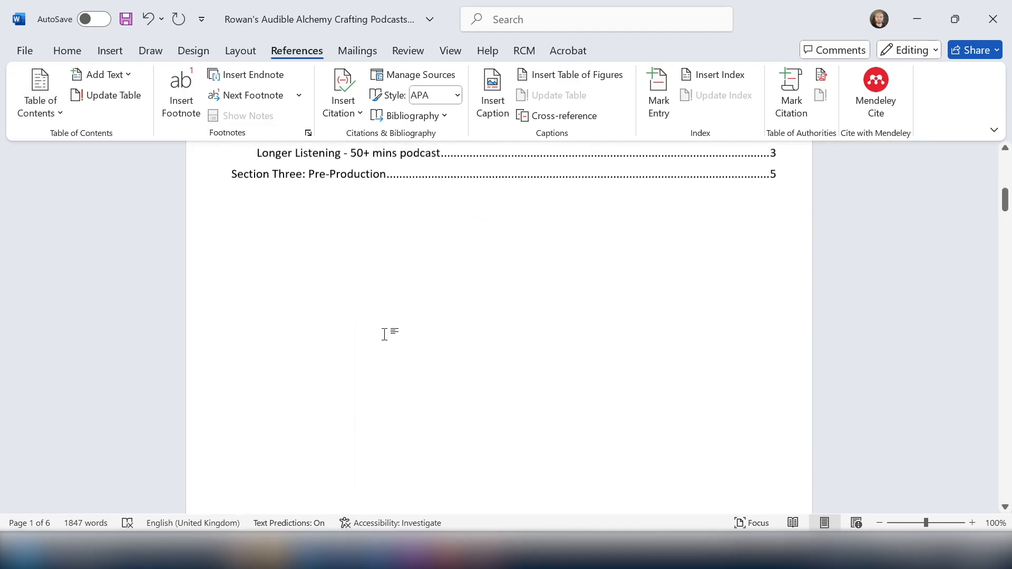
scroll(426, 365, "up", 1)
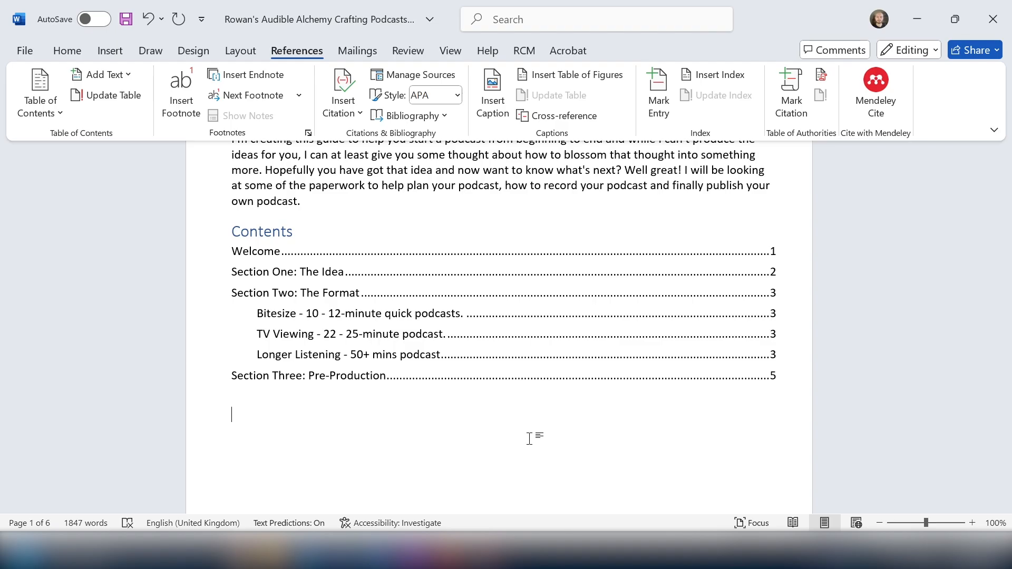
Step: Apply the Heading 2 style to the "The Name" subheading in Section One
scroll(508, 424, "down", 10)
scroll(424, 374, "down", 7)
scroll(375, 359, "down", 3)
left_click_drag(295, 286, 231, 287)
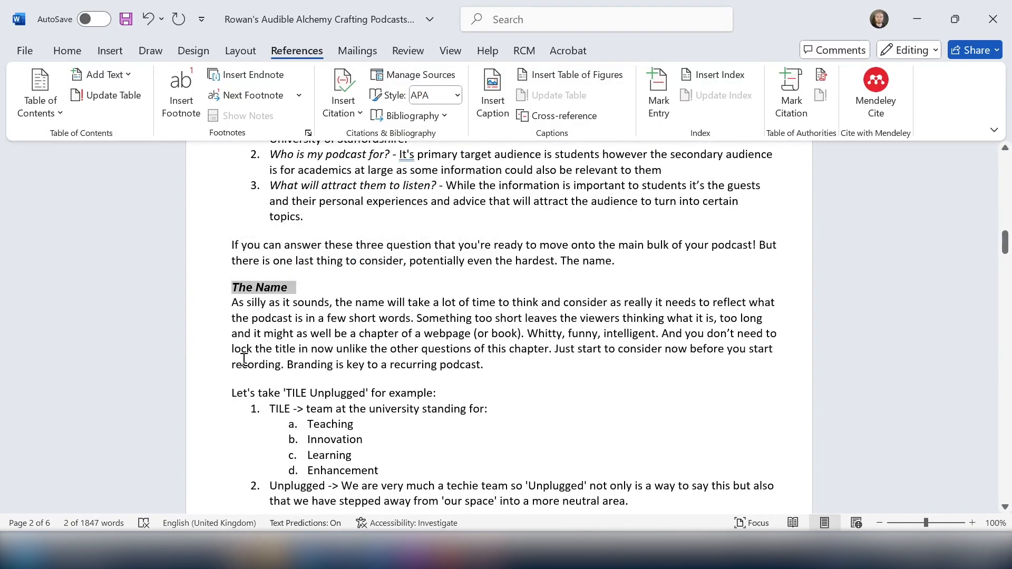
left_click(69, 52)
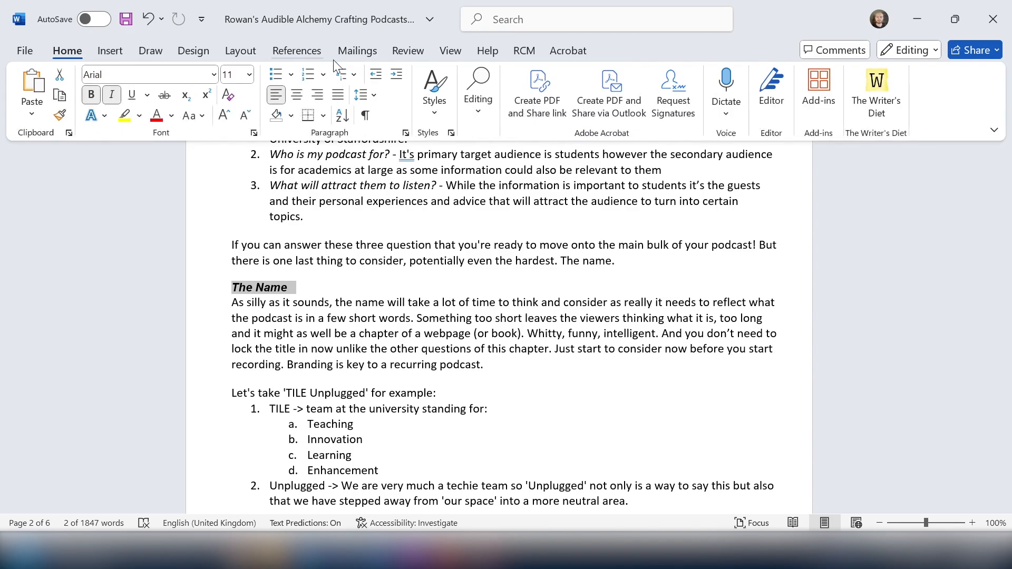
left_click(425, 100)
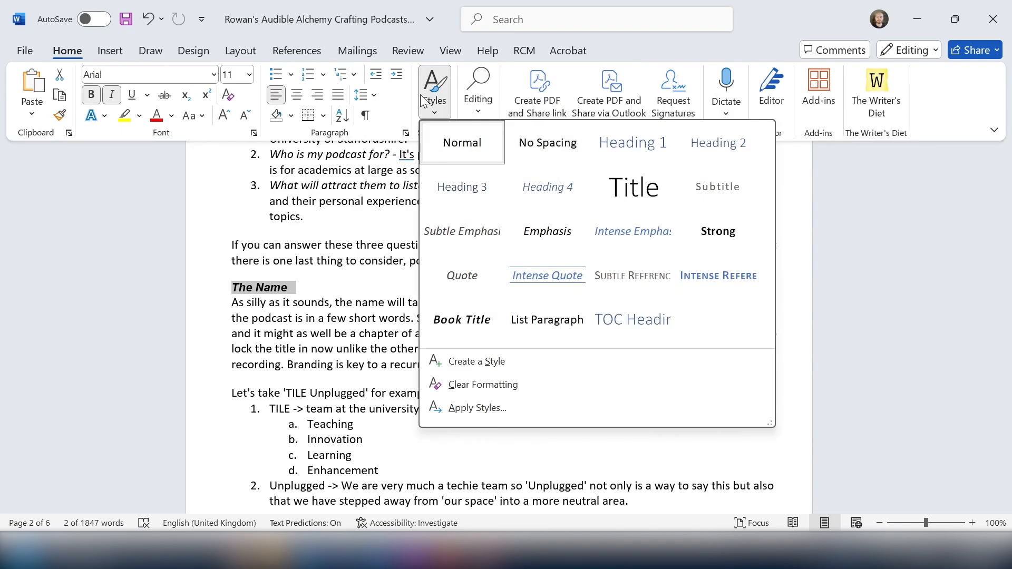
left_click(709, 146)
left_click(494, 289)
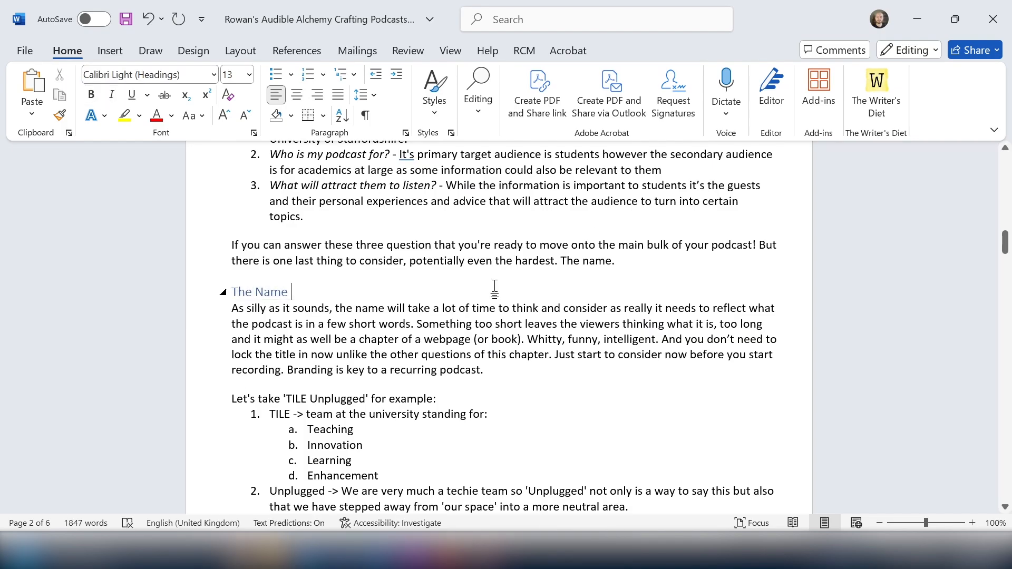
Step: Apply the Heading 2 style to the "Scheduling releases" subheading in Section Two
scroll(494, 289, "down", 10)
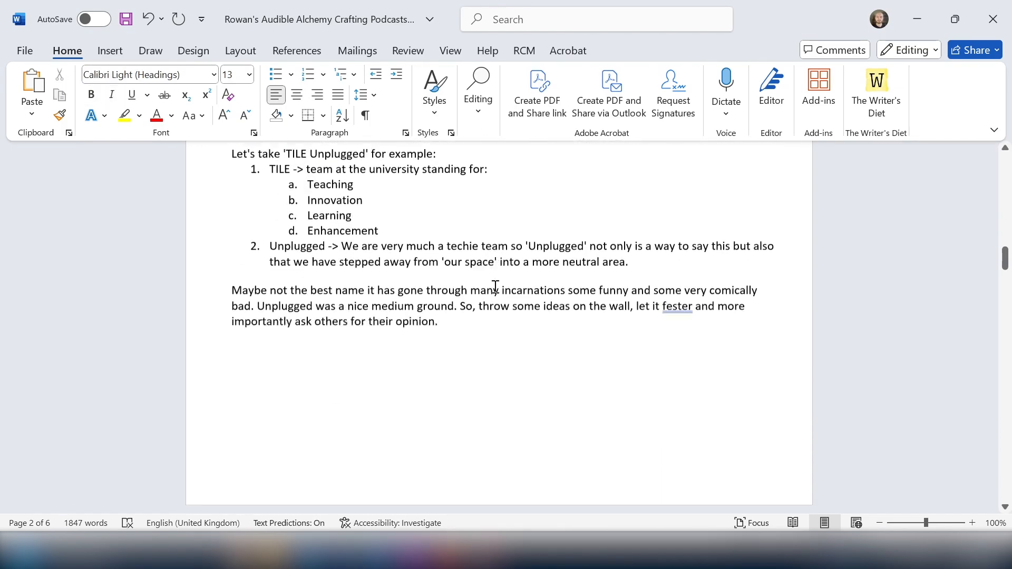
scroll(494, 287, "down", 10)
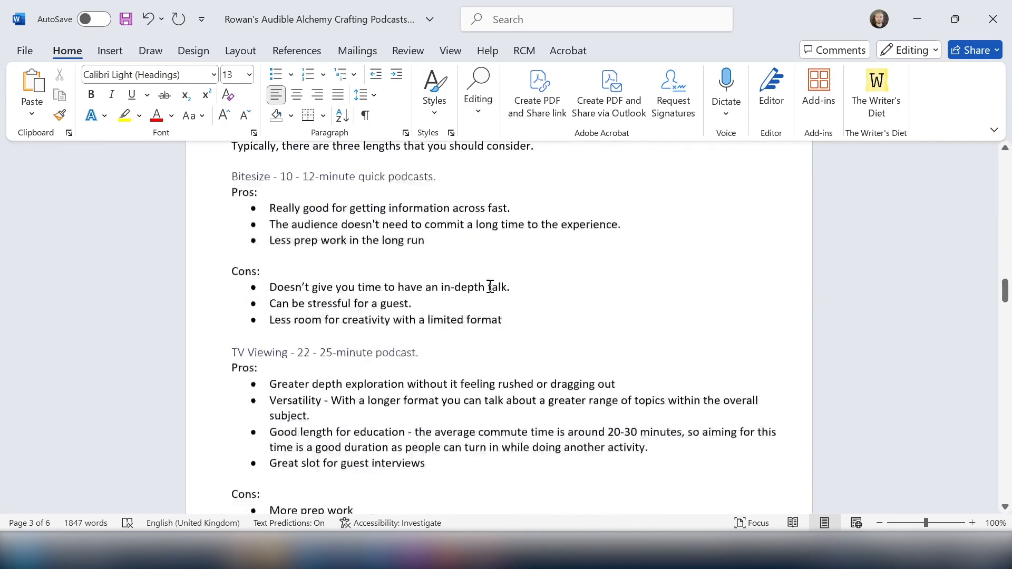
scroll(489, 286, "down", 10)
left_click(350, 226)
triple_click(317, 227)
left_click(435, 87)
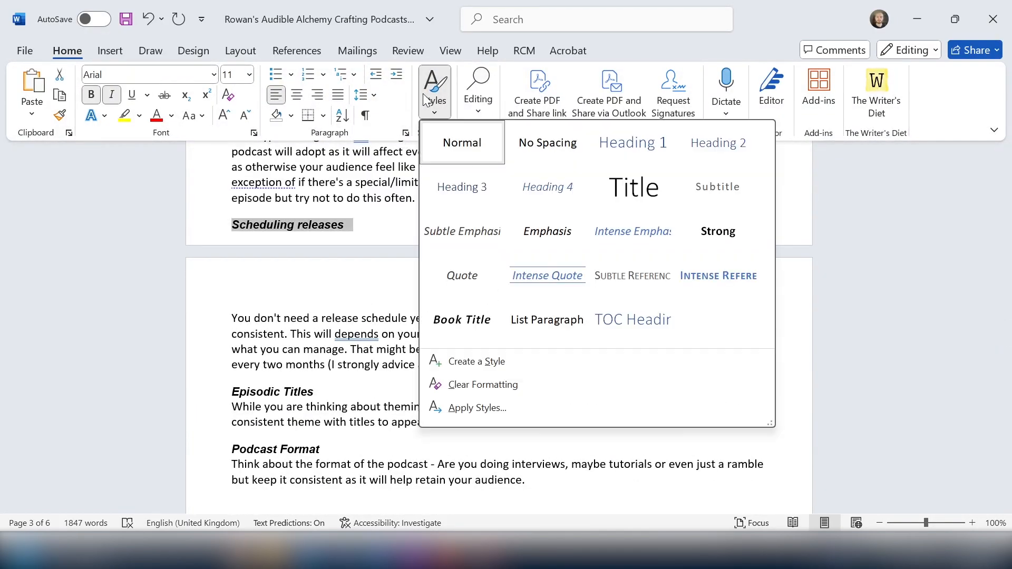
left_click(718, 143)
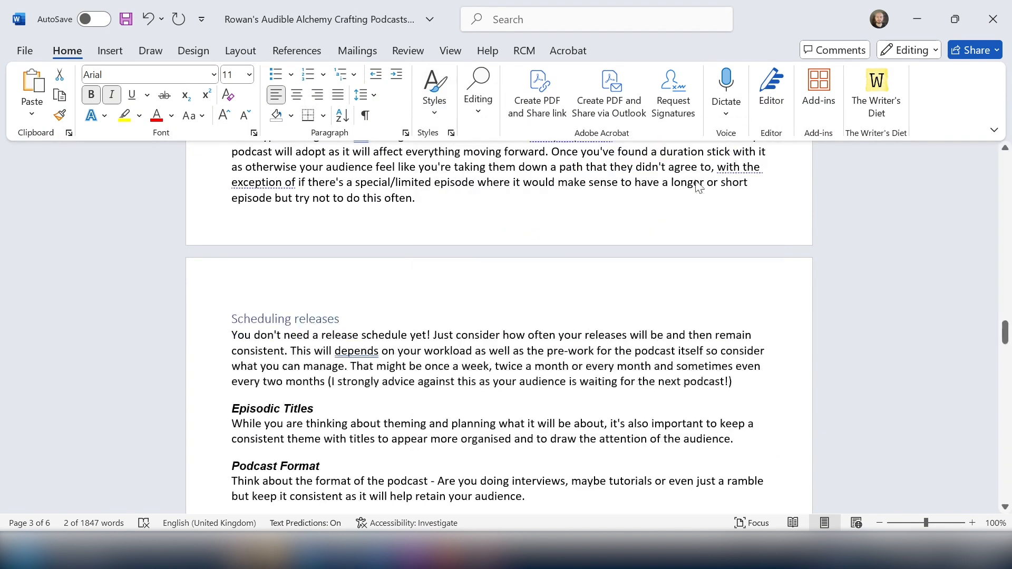
Step: Apply the Heading 2 style to the "Episodic Titles" subheading below the "Scheduling releases" paragraph
left_click_drag(327, 409, 230, 410)
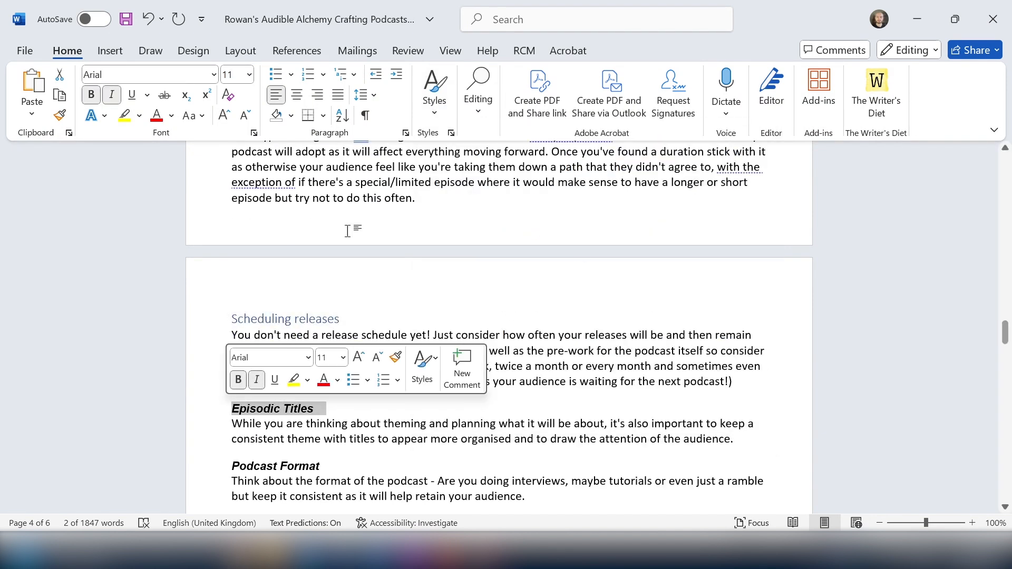
left_click(434, 87)
left_click(707, 151)
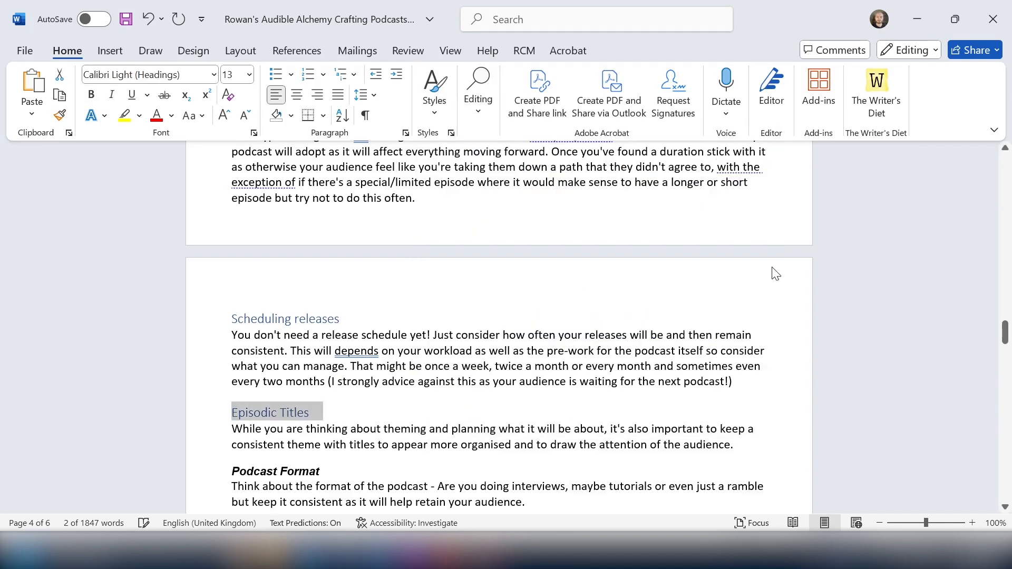
left_click(765, 288)
Step: Apply the Heading 2 style to the "Podcast Format" subheading at the end of Section Two
scroll(765, 288, "down", 1)
scroll(765, 289, "down", 2)
left_click_drag(389, 351, 331, 358)
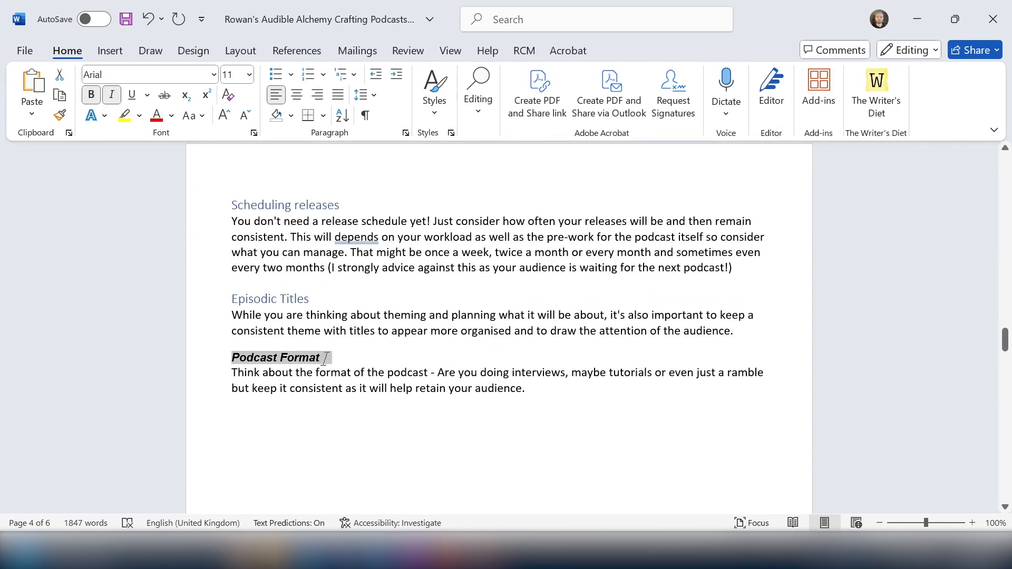
left_click(435, 87)
left_click(701, 147)
left_click(935, 305)
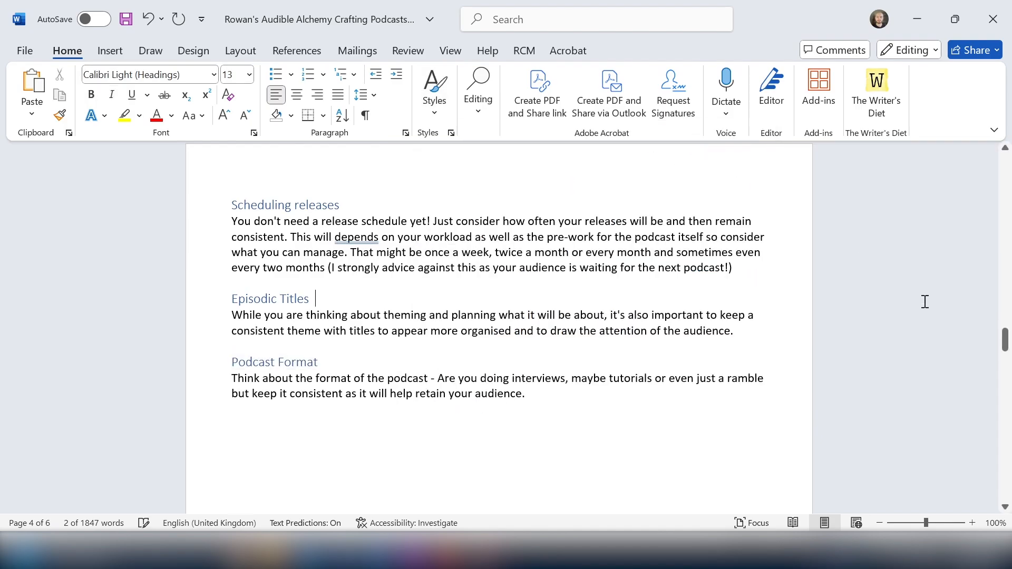
Step: Update the entire table of contents on page 1, including its entries as well as the page numbers
left_click_drag(1005, 340, 995, 185)
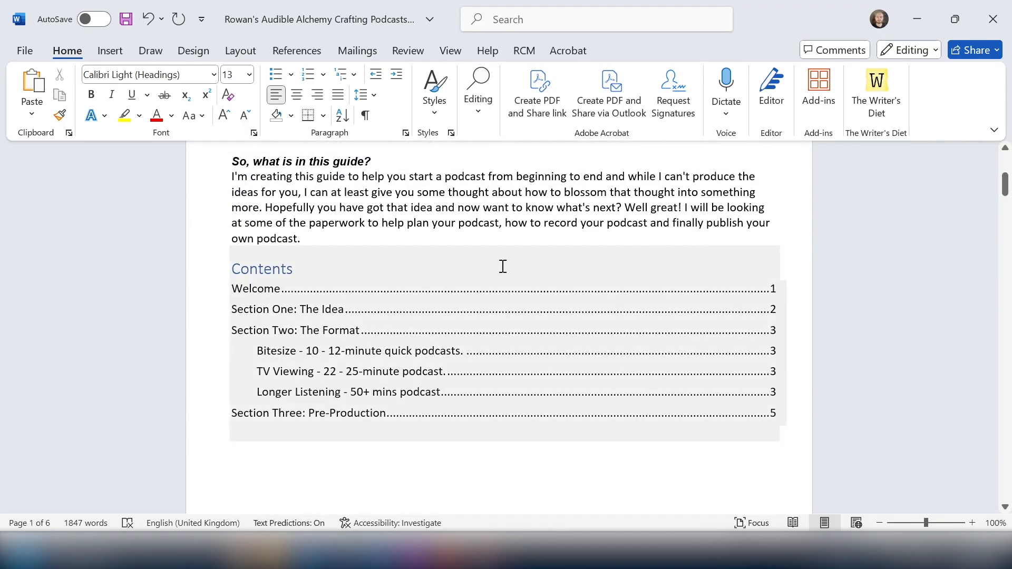
left_click(439, 276)
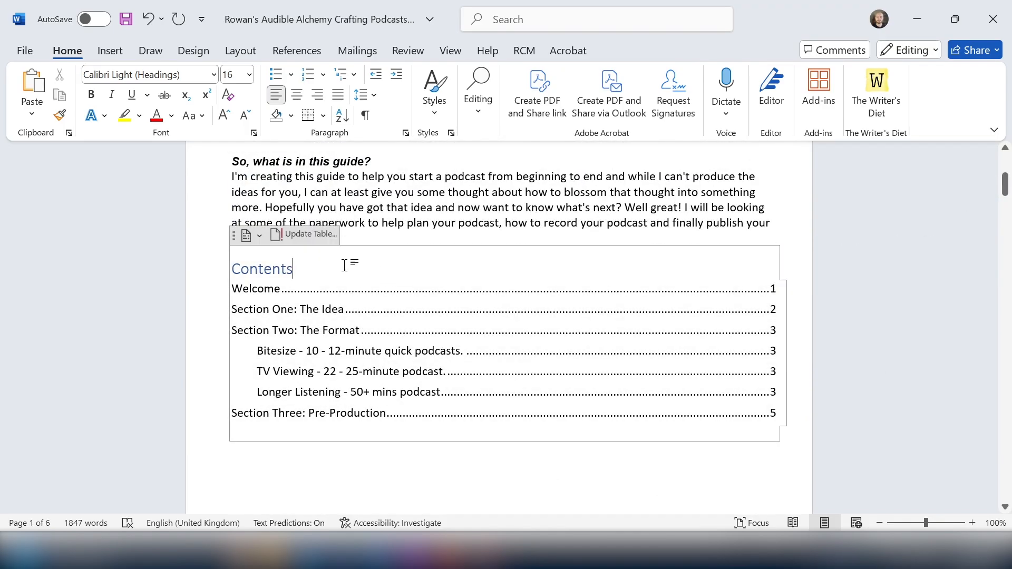
left_click(301, 238)
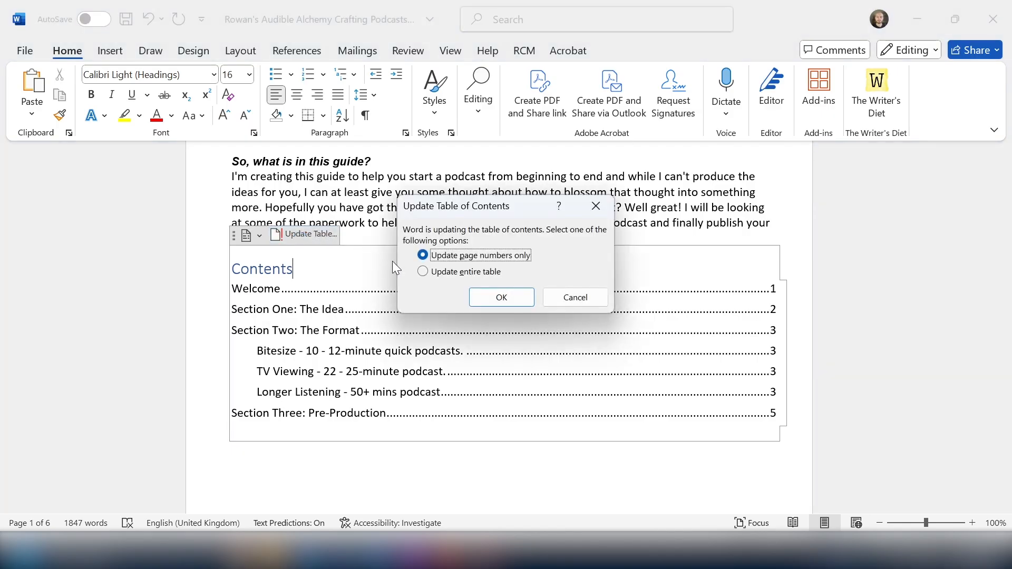
left_click(422, 271)
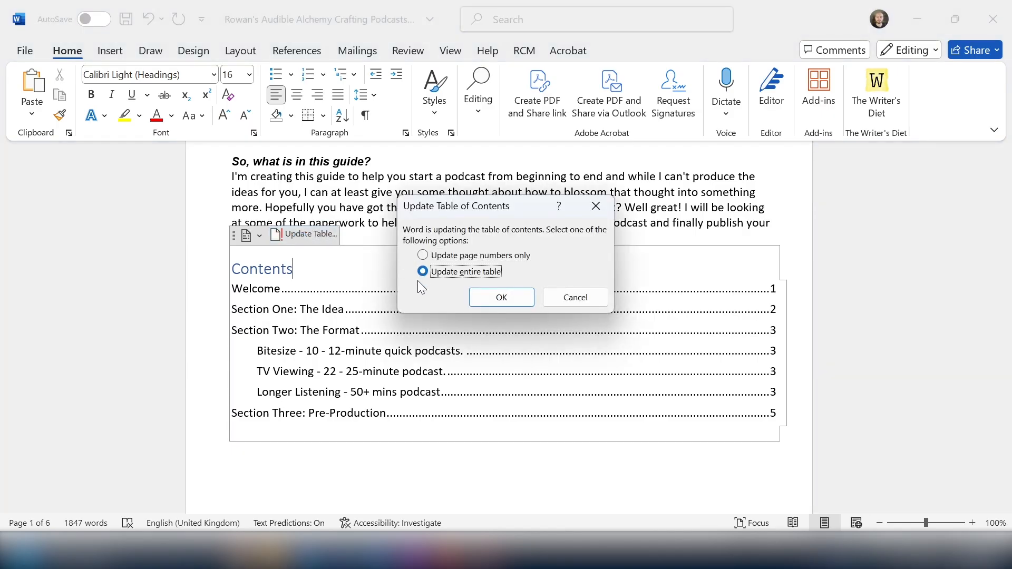
left_click(494, 296)
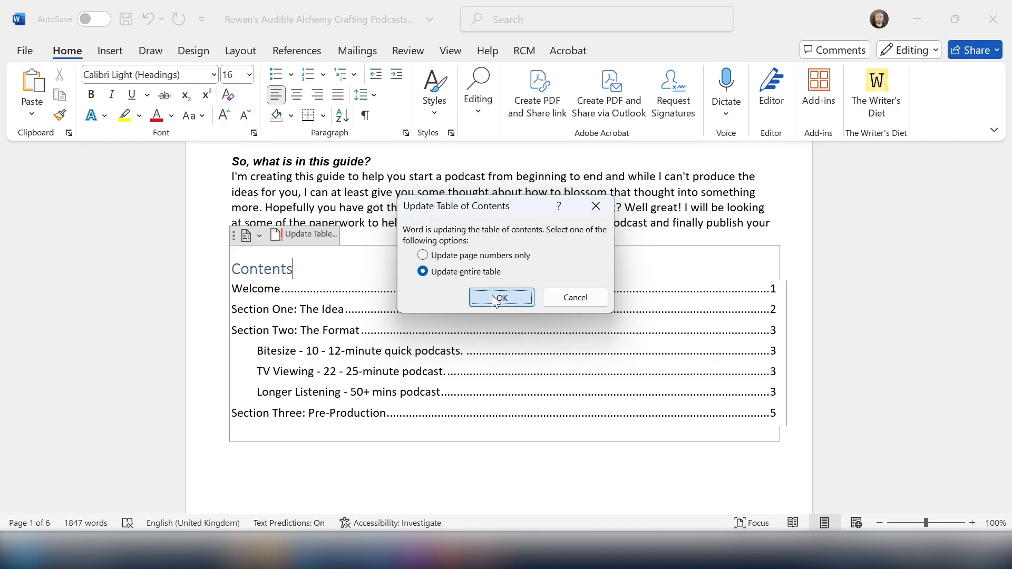
scroll(850, 298, "down", 1)
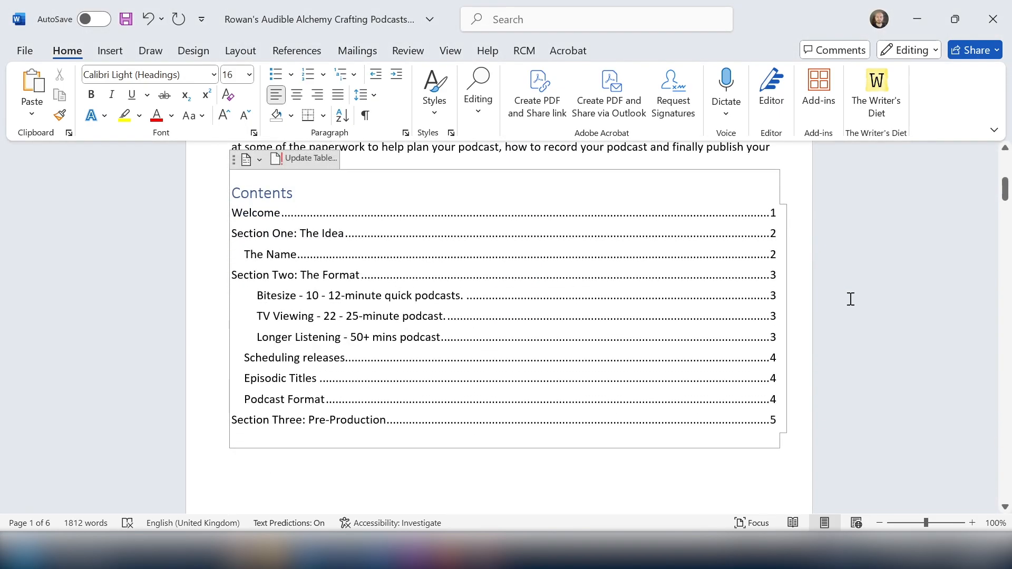
Step: Follow the table of contents link to "Section Three: Pre-Production"
left_click(693, 473)
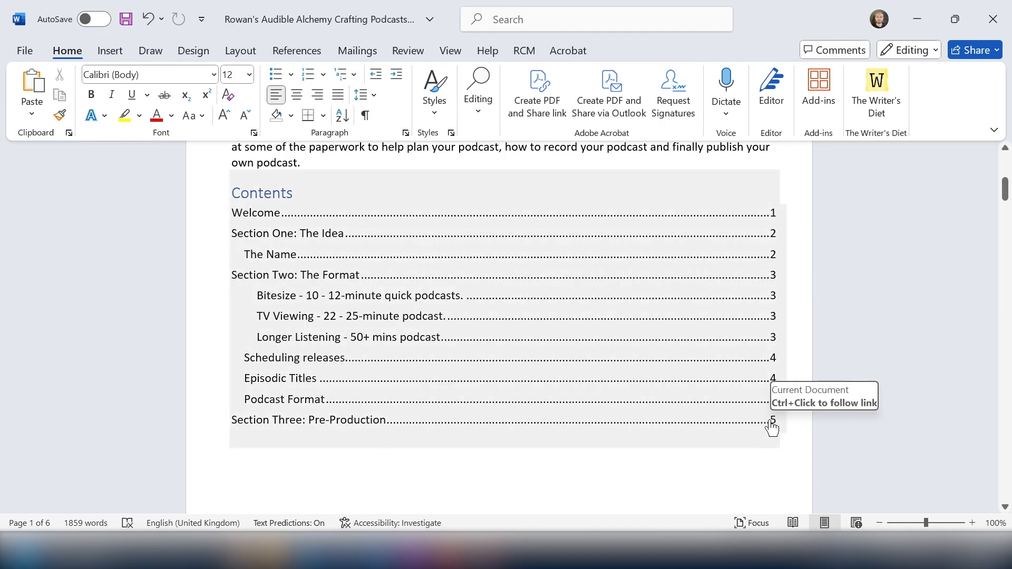
left_click(771, 423)
left_click(763, 424, "ctrl")
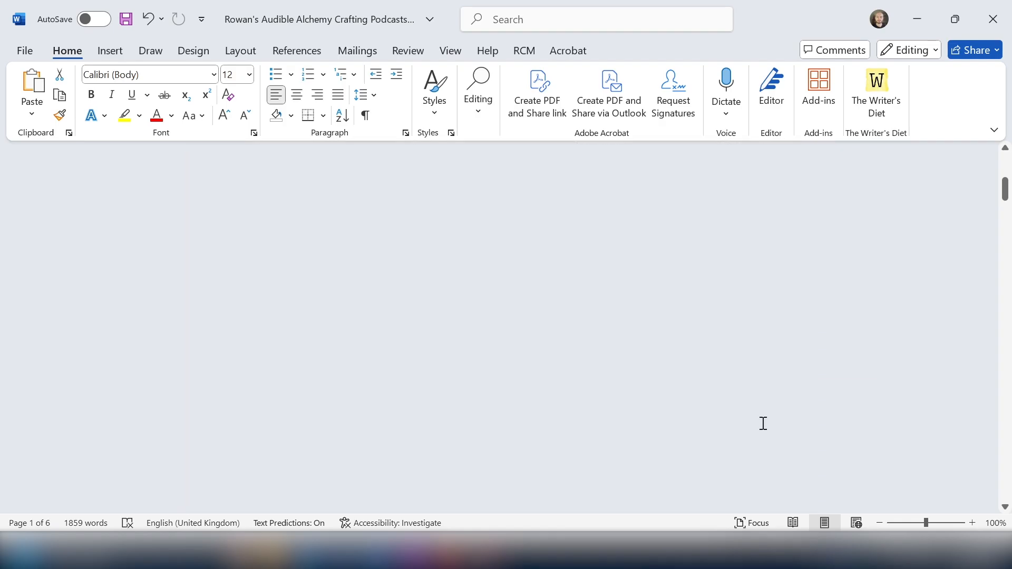